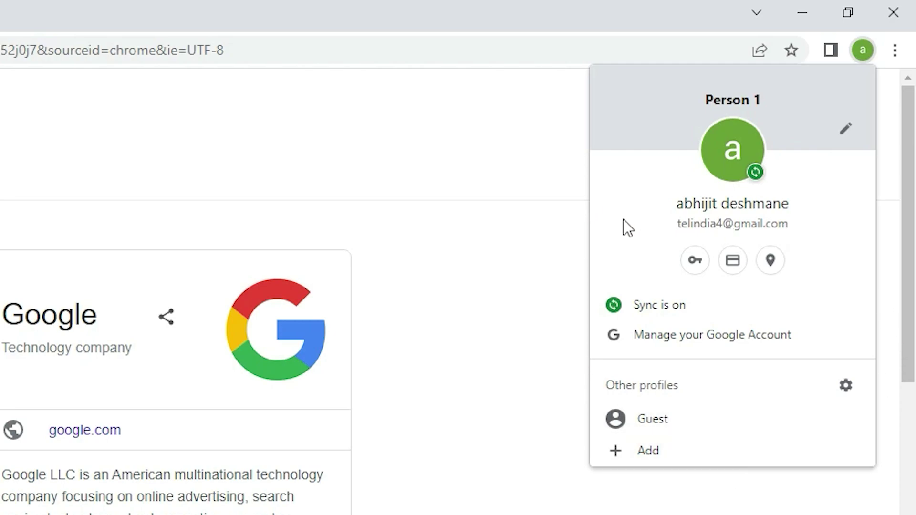
# Close the profile overview and open Chrome Settings at the You and Google sync section.
pyautogui.click(522, 242)
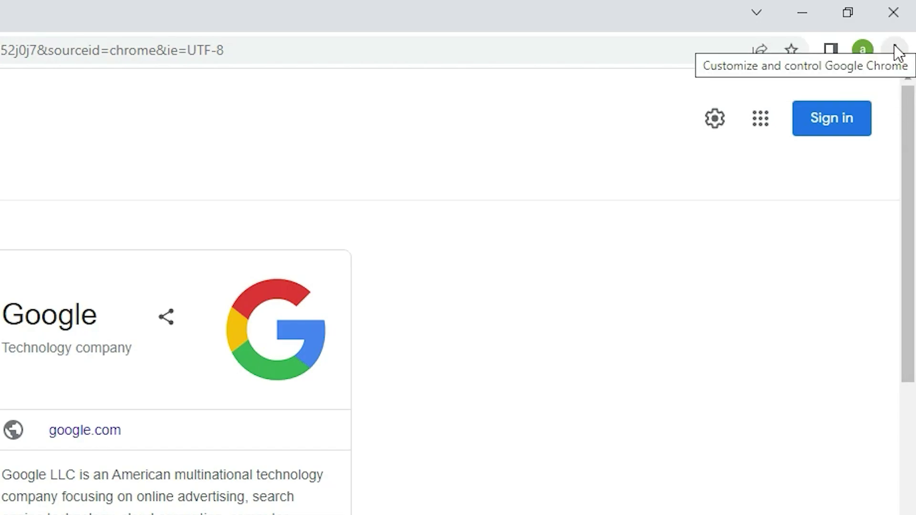
pyautogui.click(895, 50)
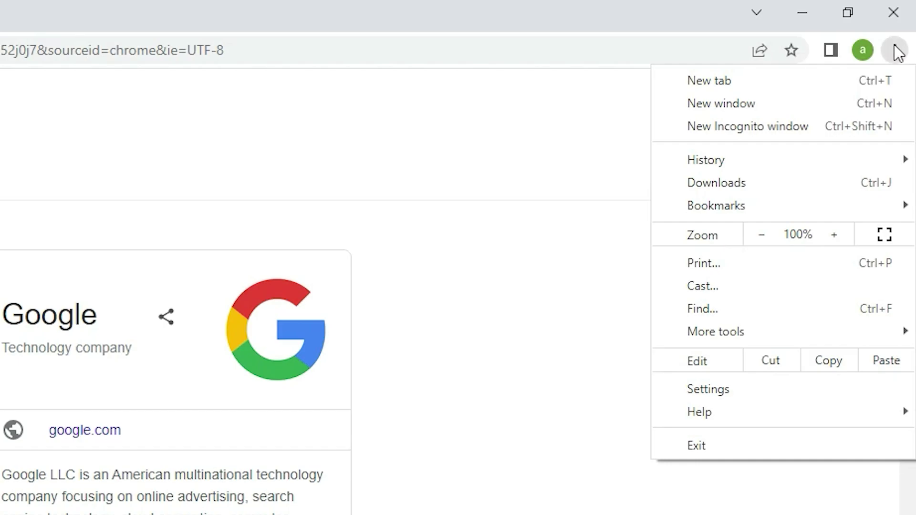
pyautogui.click(693, 389)
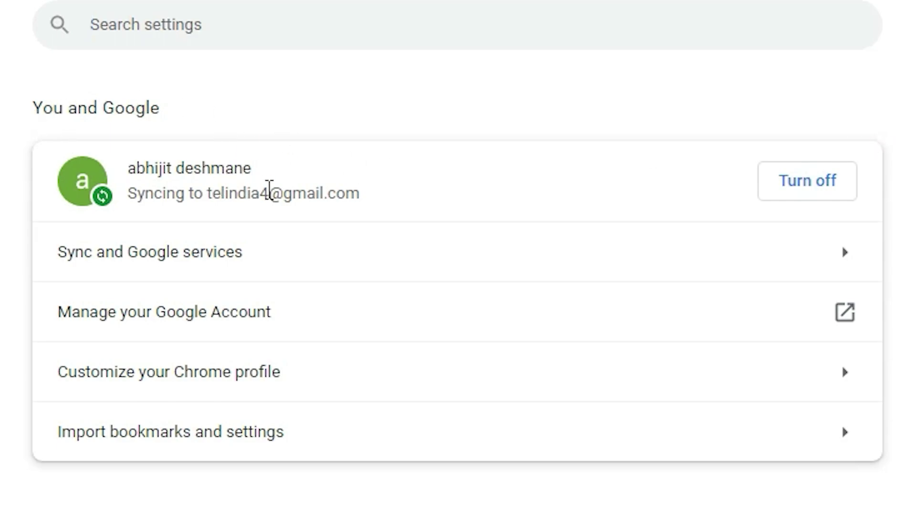
pyautogui.doubleClick(269, 191)
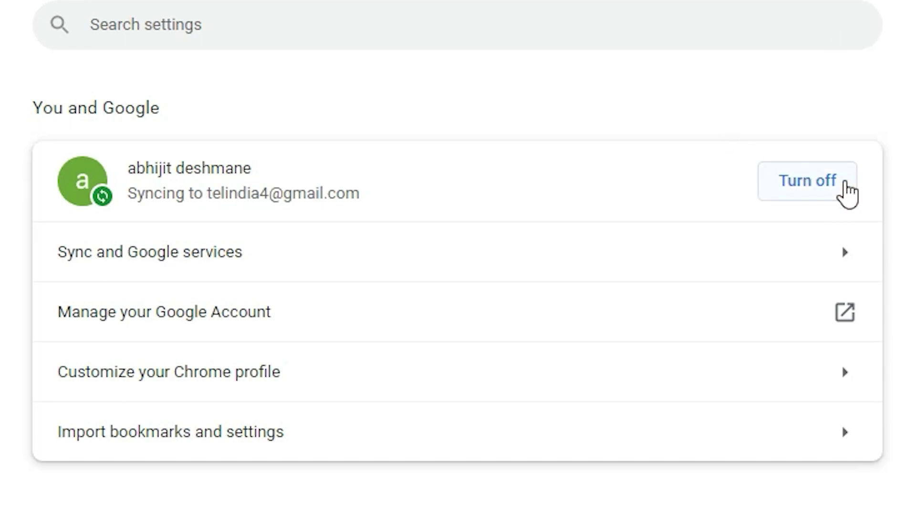
# Begin turning off sync and tick clearing bookmarks, history, passwords and more from this device.
pyautogui.click(847, 191)
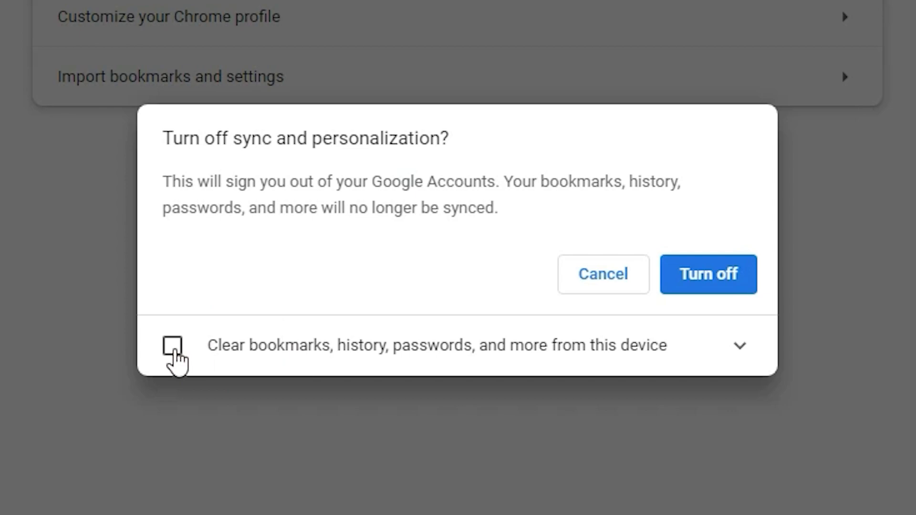
pyautogui.click(173, 349)
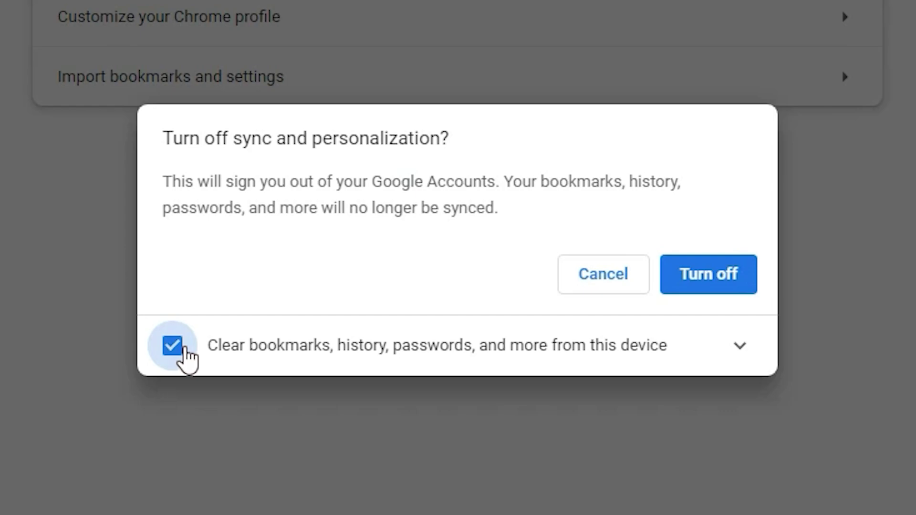
# Confirm the Turn off dialog, signing out and landing on the chrome://welcome page.
pyautogui.click(698, 281)
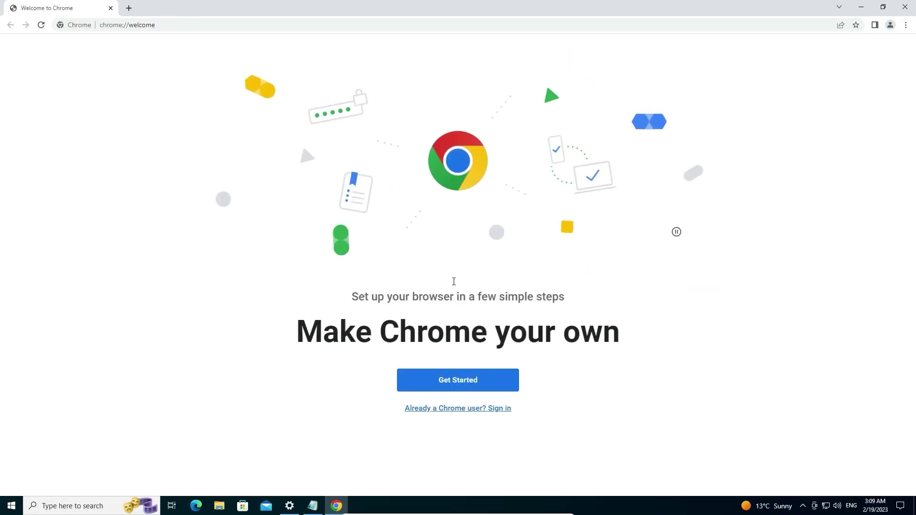